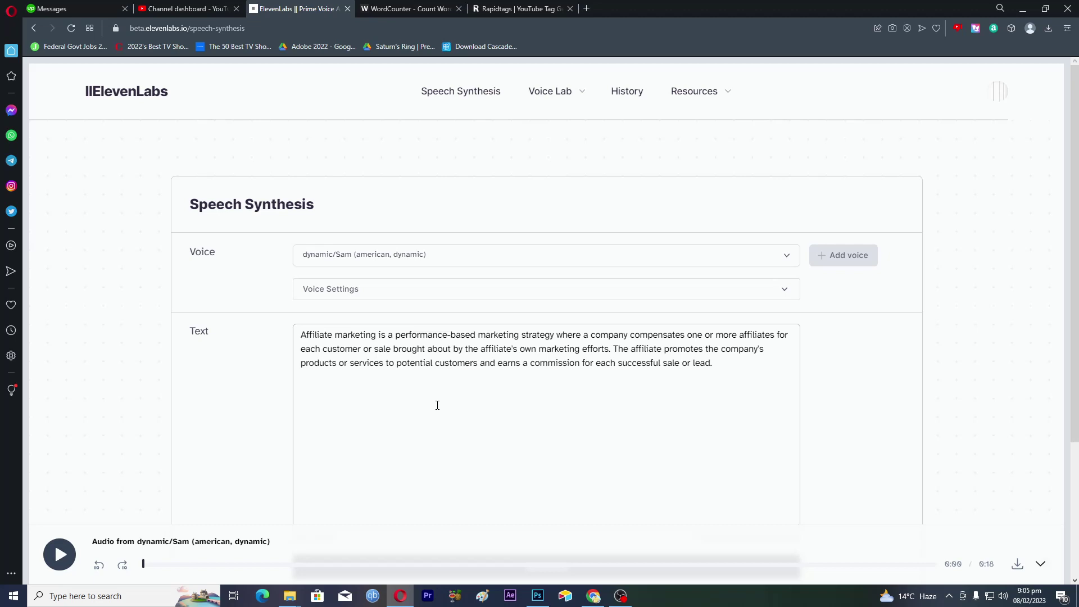
Step: Draft the ChatGPT prompt 'write a 3 minute youtube video script on affiliate marketing'
left_click(594, 596)
left_click(465, 292)
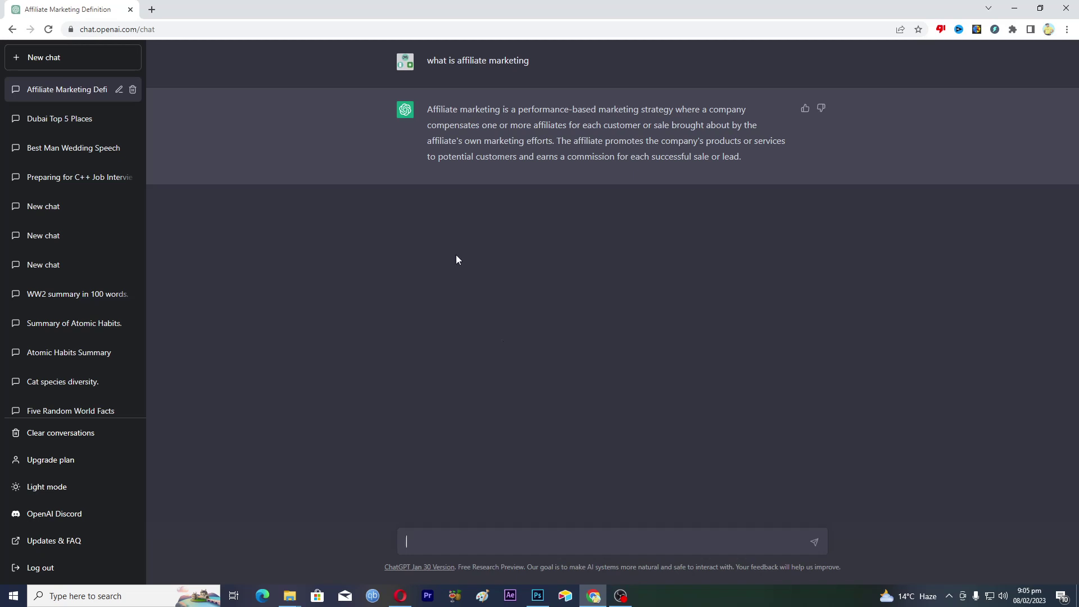
left_click_drag(457, 60, 549, 59)
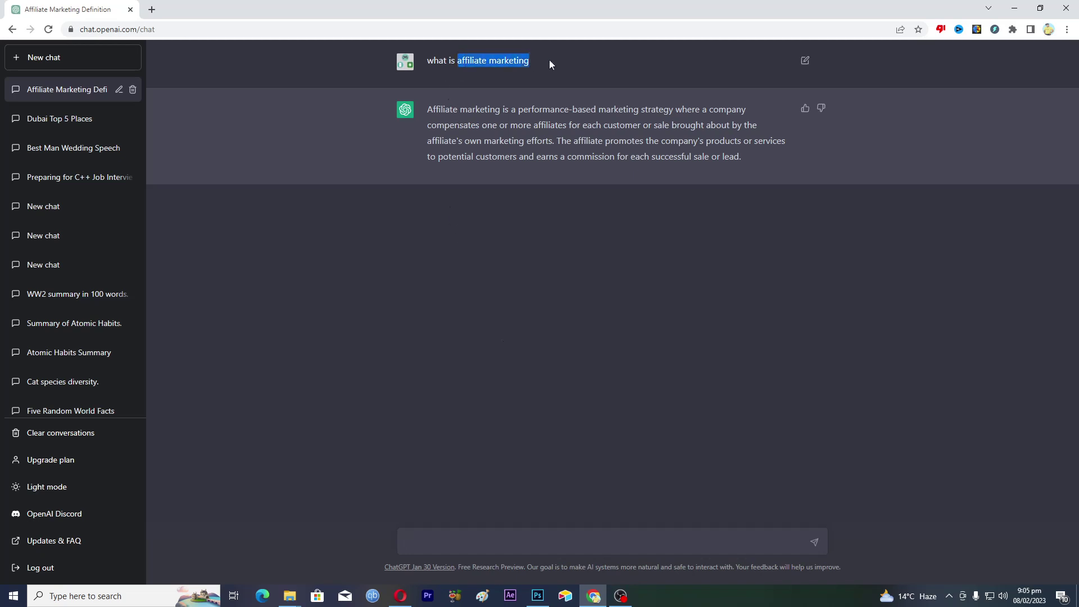
left_click(420, 538)
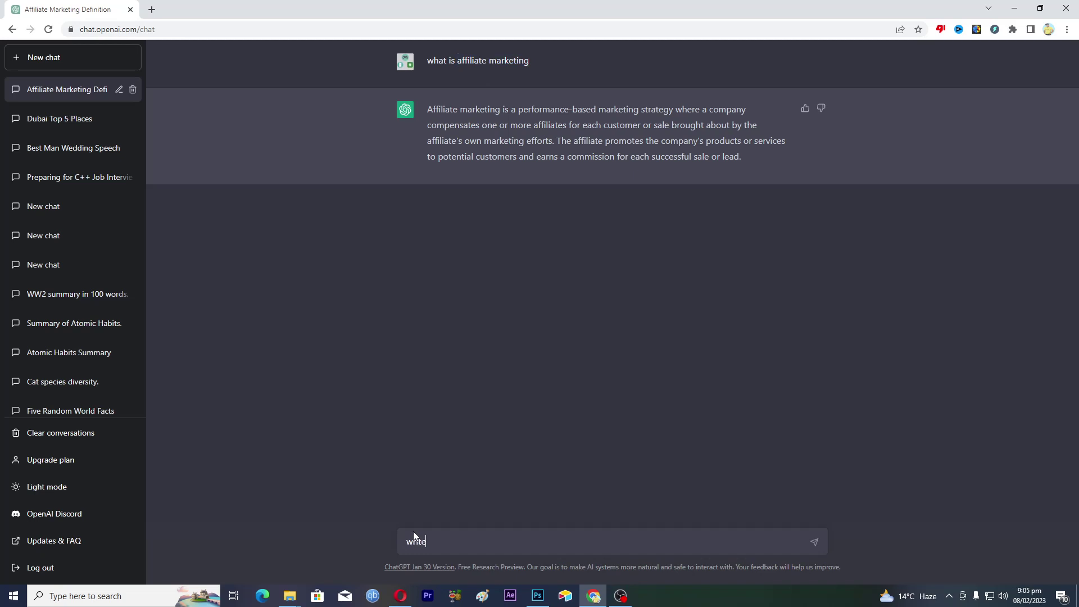
type("write a 3 minute youtube video script on")
left_click_drag(458, 63, 559, 58)
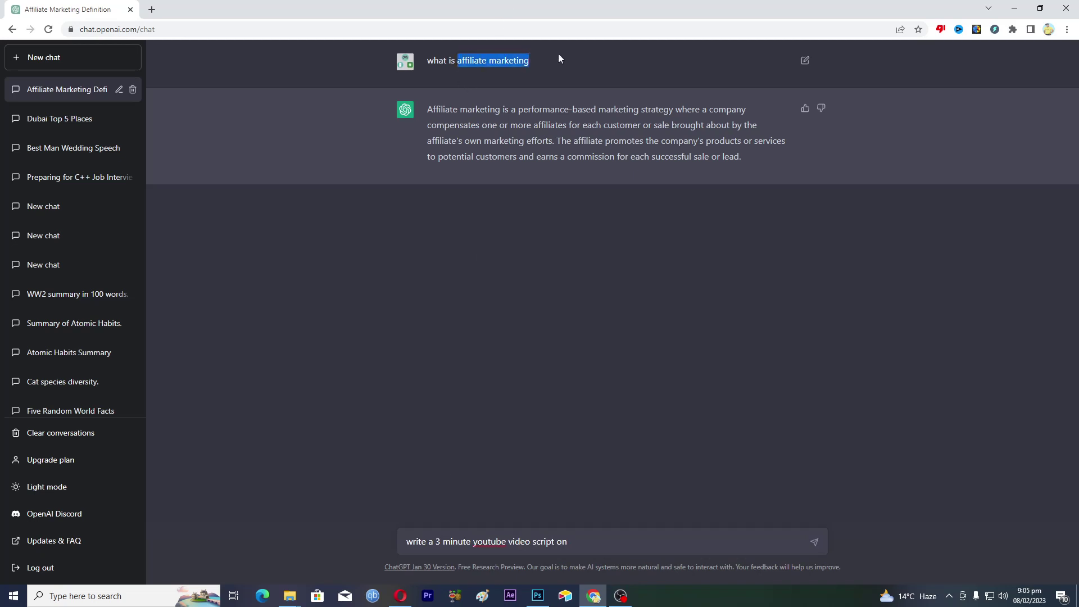
key("ctrl+c")
left_click(592, 534)
key("ctrl+v")
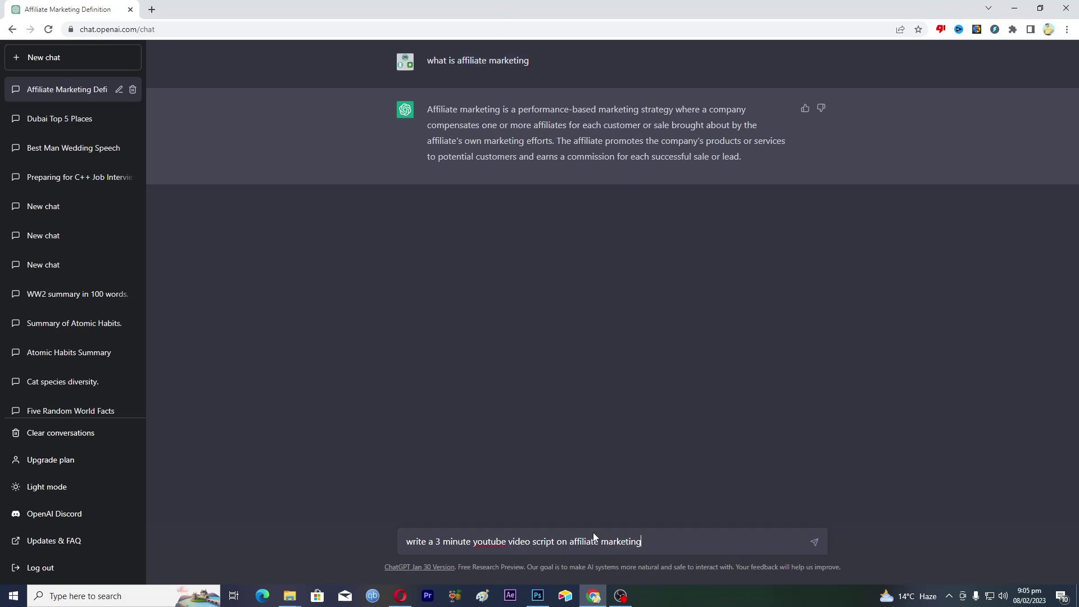
Step: Send the prompt and look over ChatGPT's generated affiliate marketing video script
key("Return")
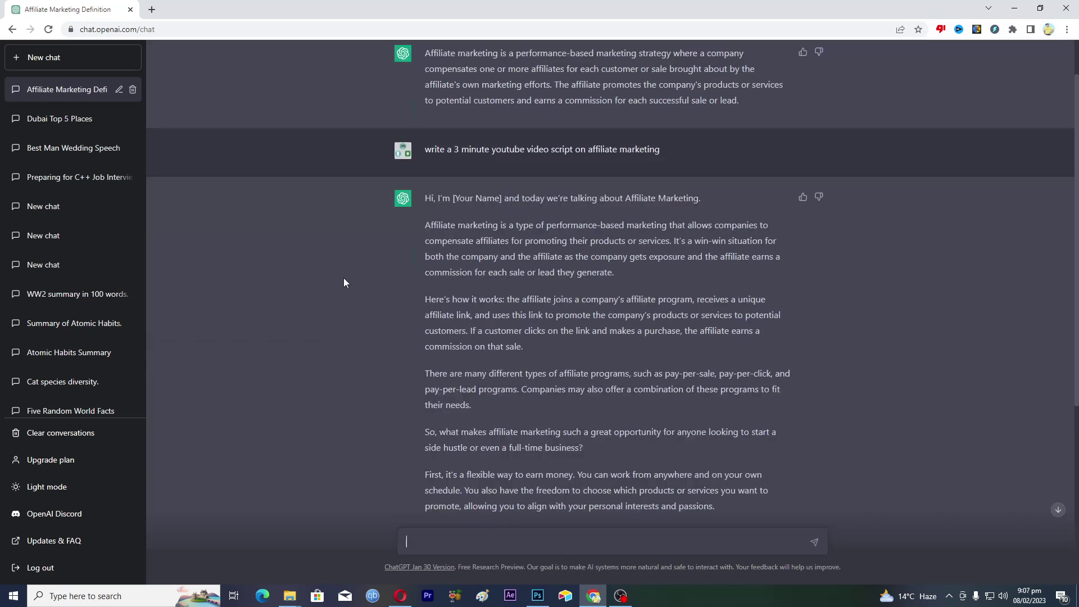
scroll(343, 278, "down", 5)
scroll(332, 296, "up", 6)
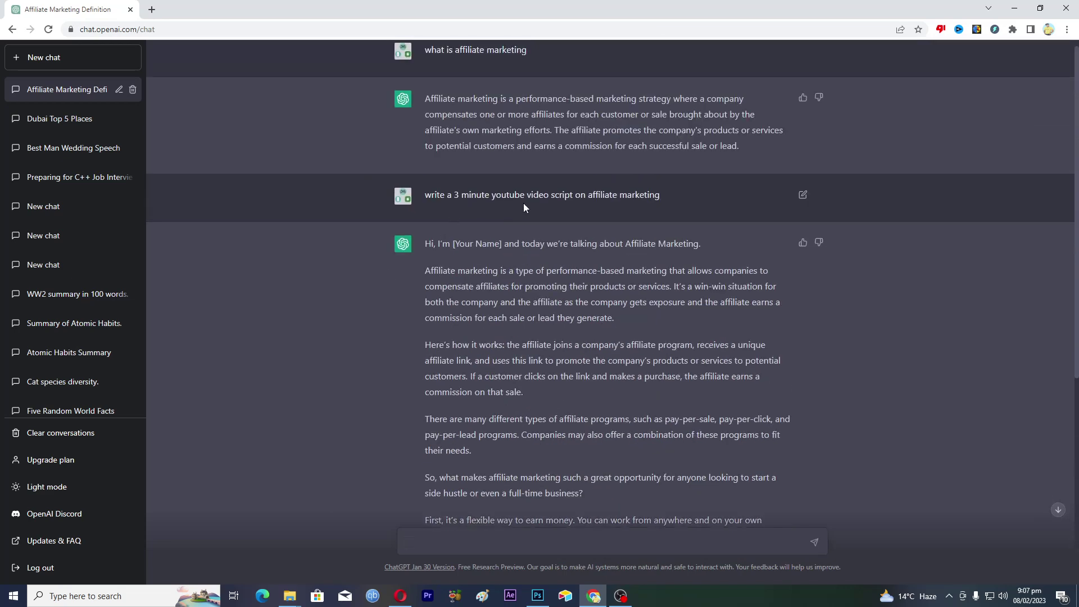
scroll(336, 349, "down", 1)
scroll(335, 349, "up", 1)
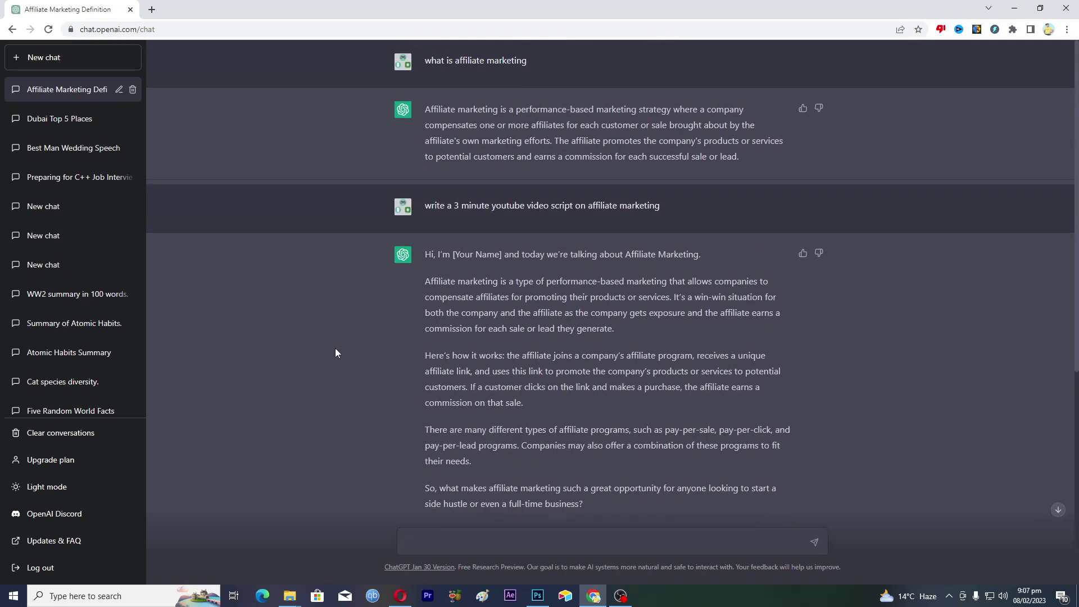
scroll(335, 349, "down", 4)
scroll(335, 348, "up", 4)
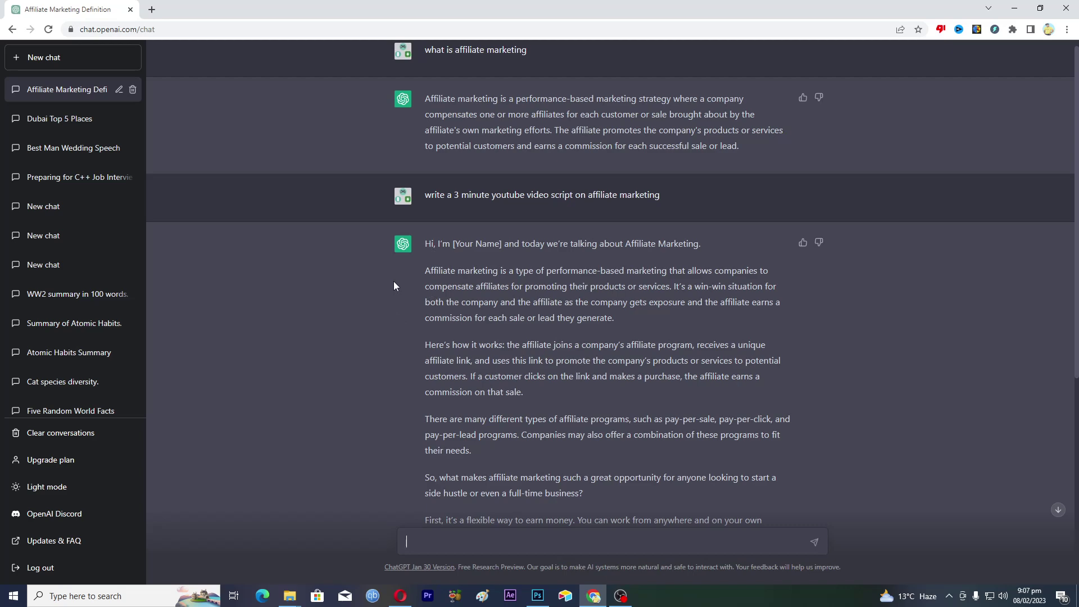
Step: Select the whole script for copying and return to the ElevenLabs page
left_click_drag(428, 246, 528, 447)
scroll(514, 350, "down", 5)
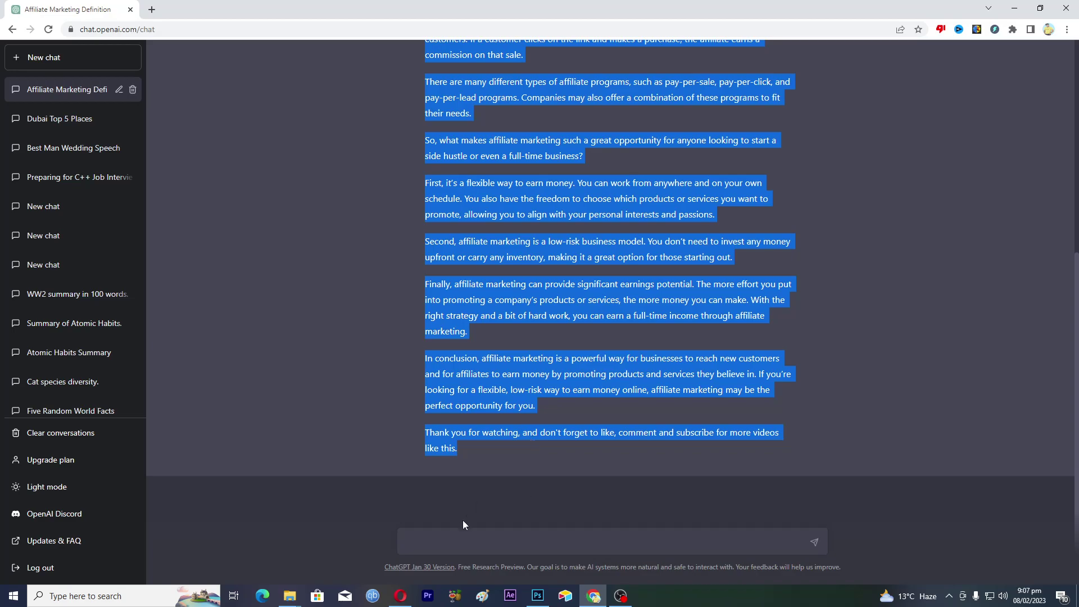
left_click(400, 596)
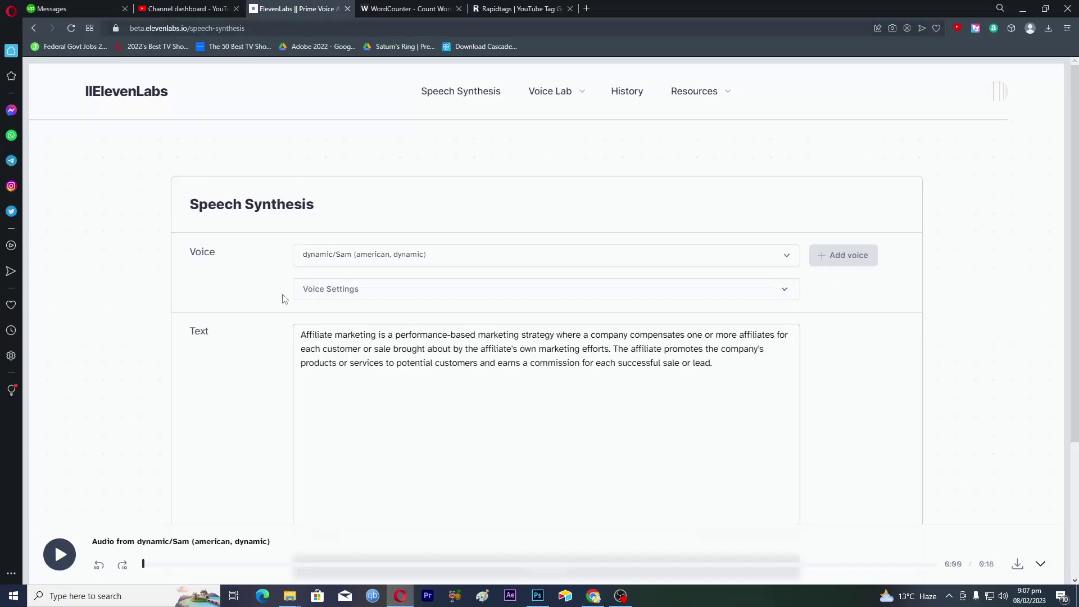
Step: Replace the existing Text box paragraph with the copied affiliate marketing script
left_click_drag(301, 336, 747, 362)
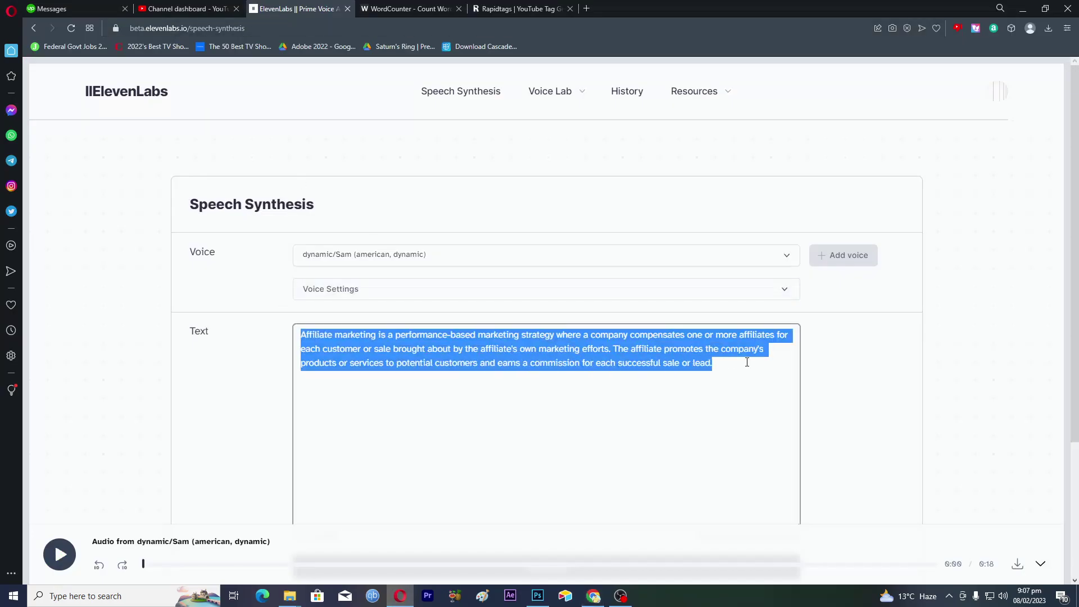
key("ctrl+v")
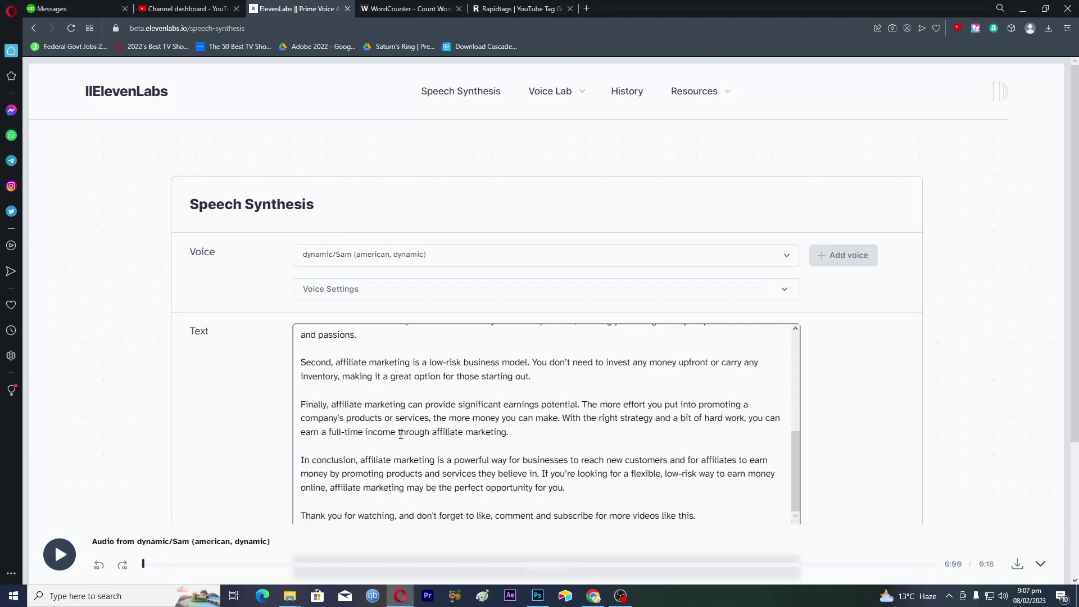
scroll(562, 348, "up", 15)
Step: Choose the conversational/Adam voice and raise Stability and Clarity + Similarity Enhancement to about 80%
left_click(374, 256)
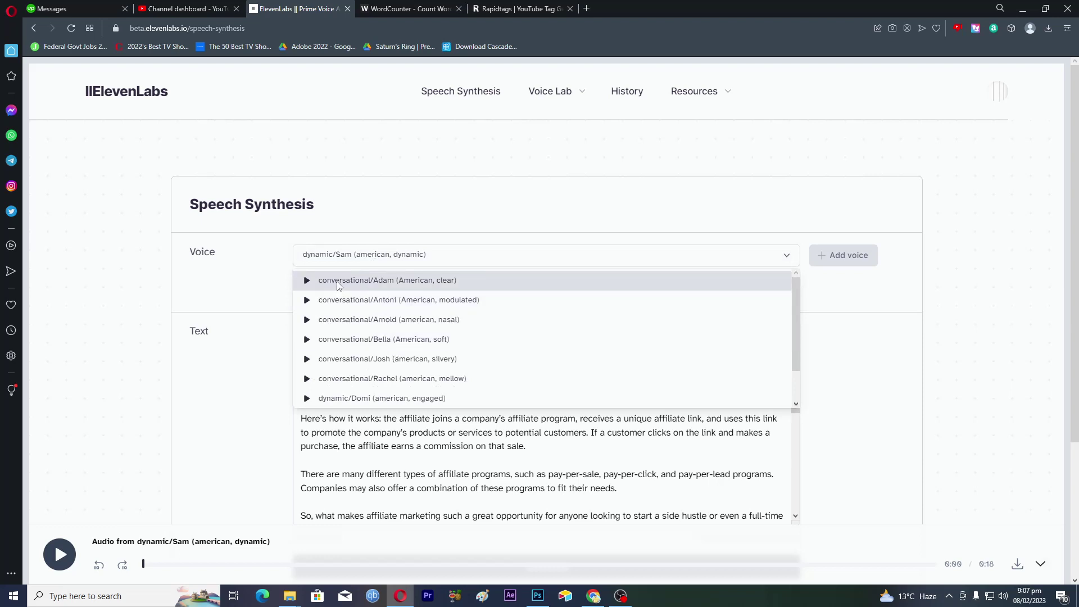
left_click(406, 281)
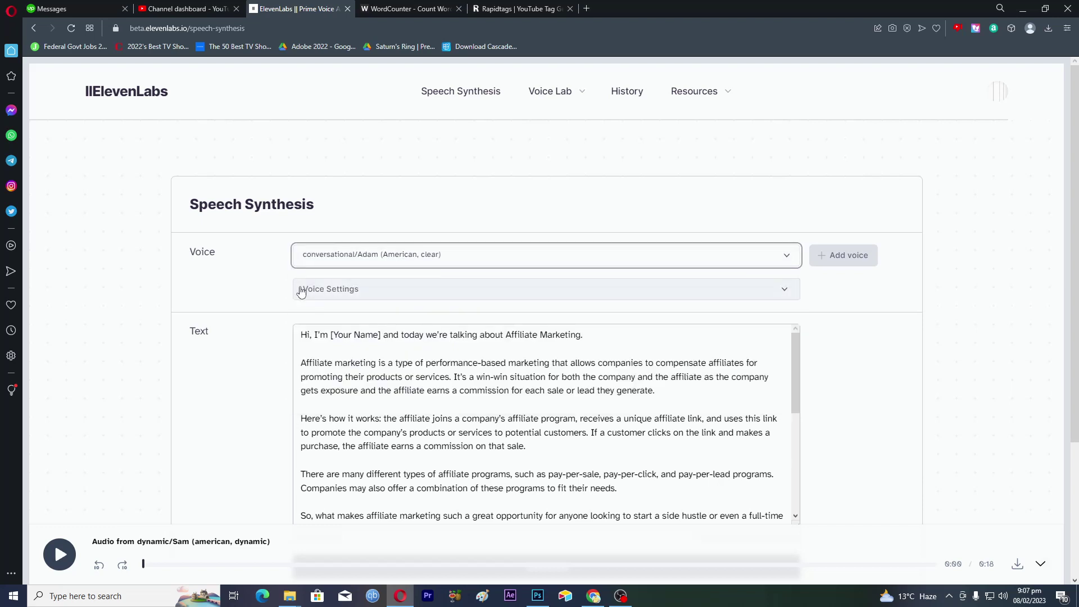
left_click(321, 291)
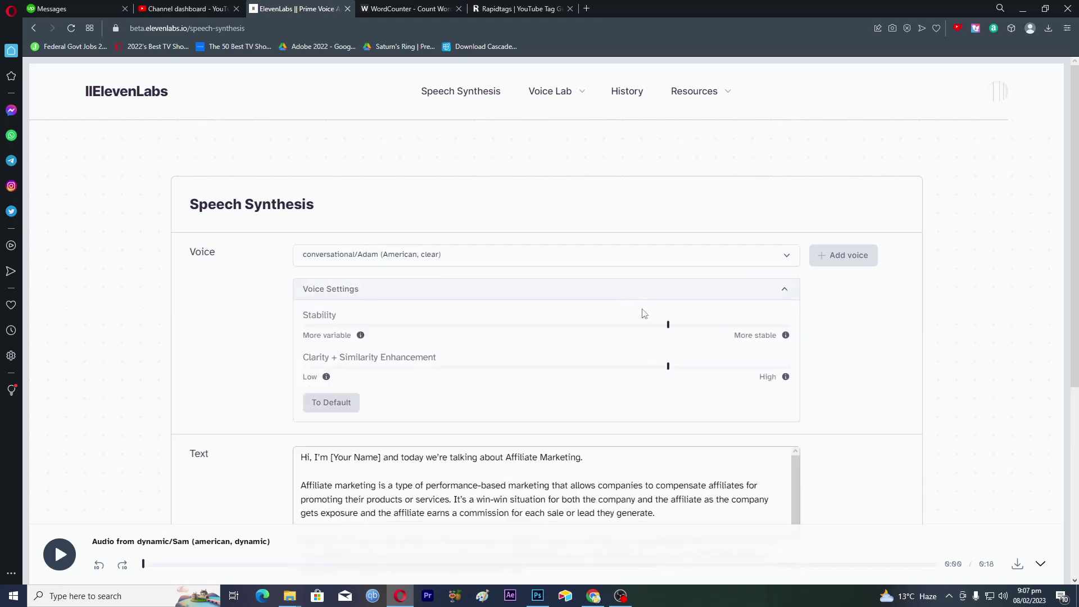
left_click_drag(668, 325, 689, 332)
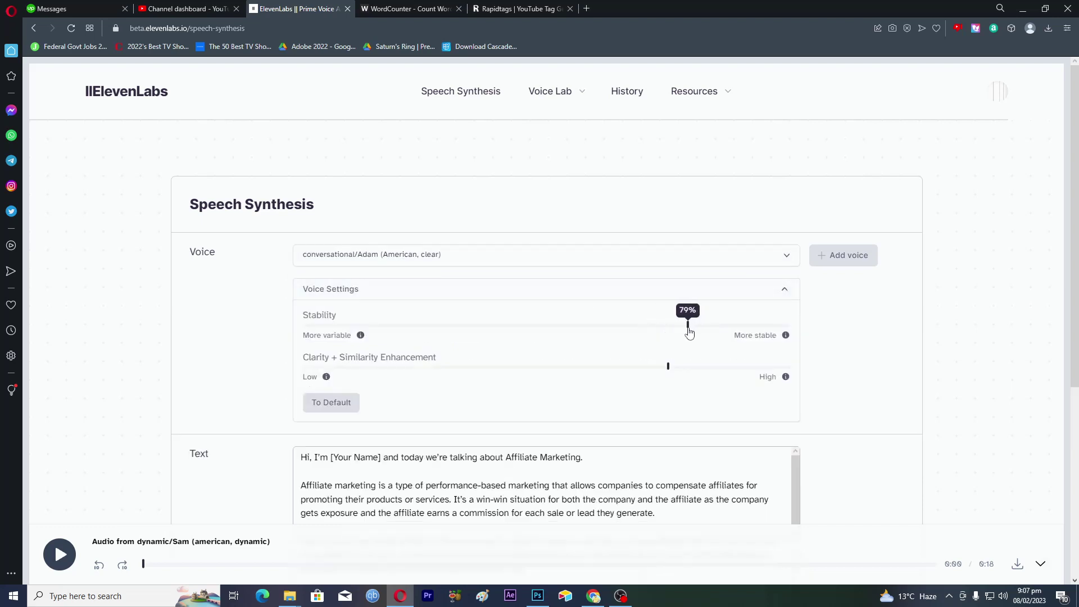
left_click_drag(669, 367, 693, 375)
scroll(222, 381, "down", 5)
scroll(222, 381, "up", 4)
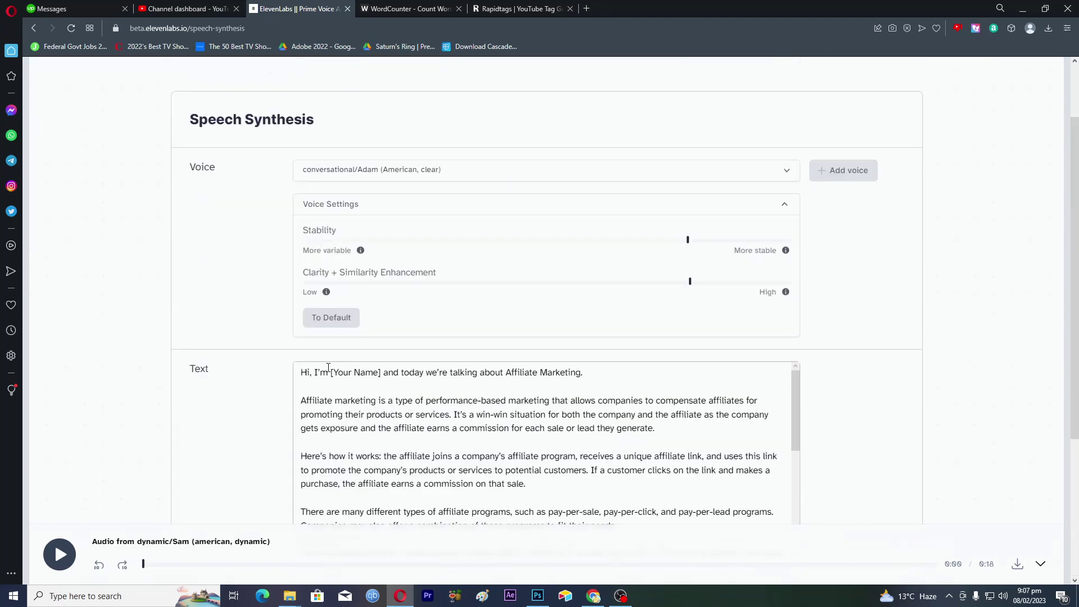
Step: Replace the [Your Name] placeholder in the greeting with the speaker's name
left_click(382, 374)
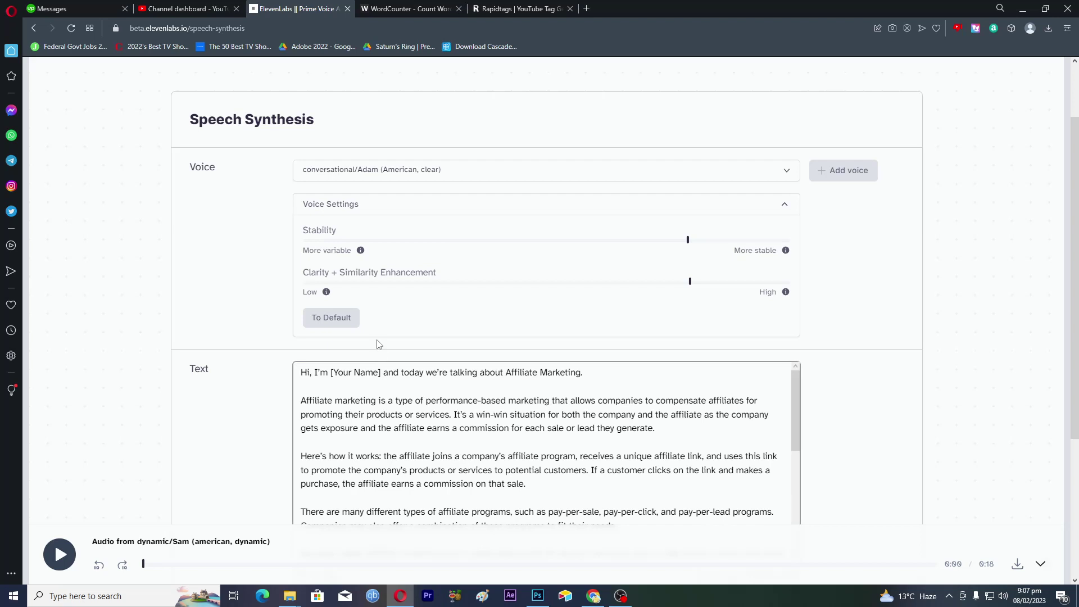
key("BackSpace")
key("BackSpace")
key("BackSpace")
key("BackSpace")
key("BackSpace")
key("BackSpace")
key("BackSpace")
key("BackSpace")
key("BackSpace")
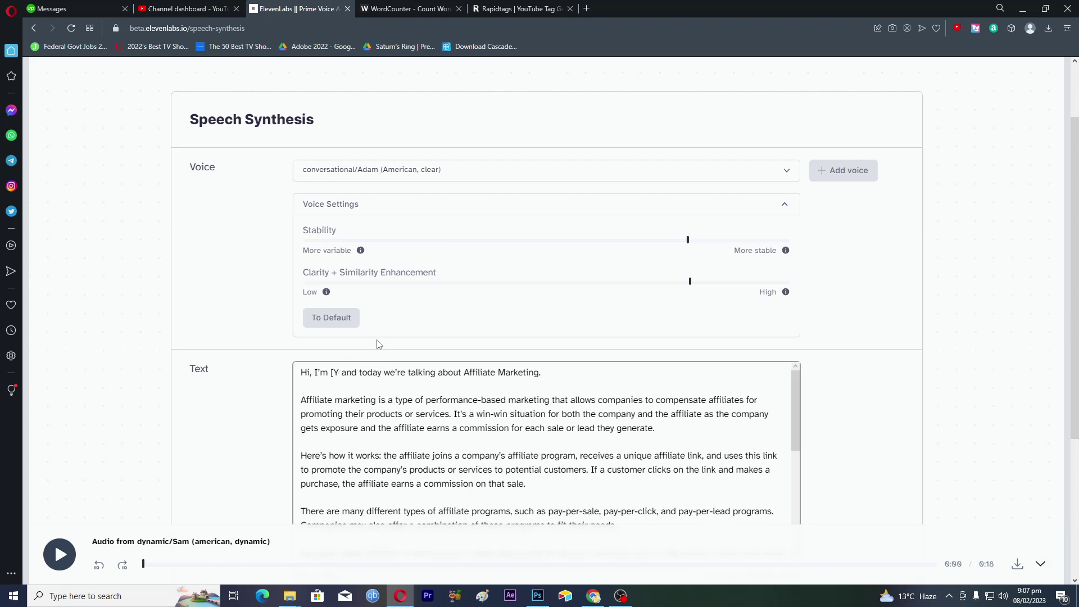
key("BackSpace")
key("BackSpace")
type("nOUM")
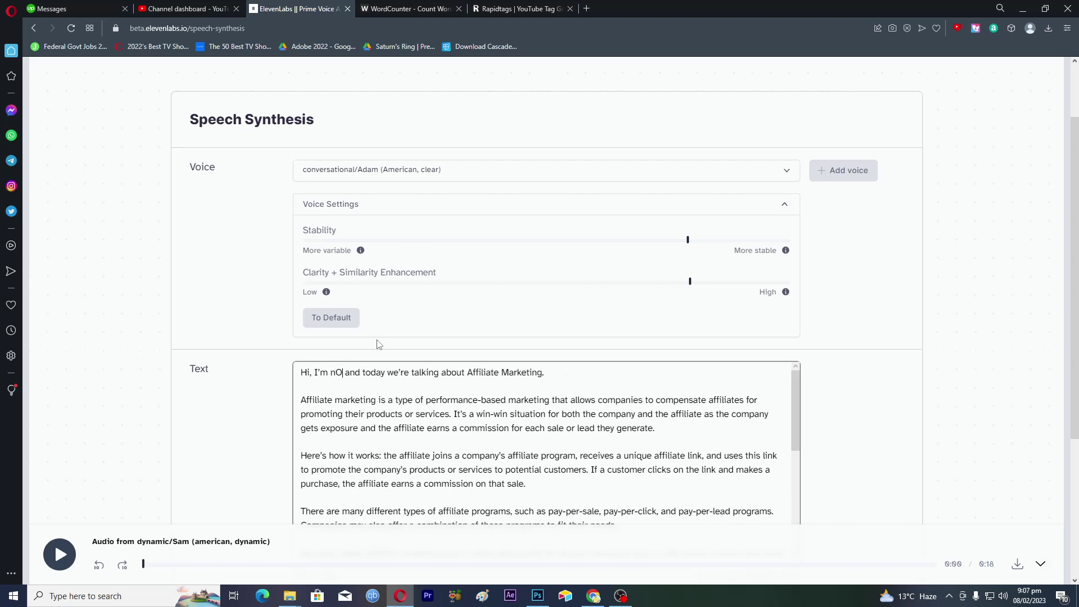
key("BackSpace")
key("BackSpace")
key("BackSpace")
key("BackSpace")
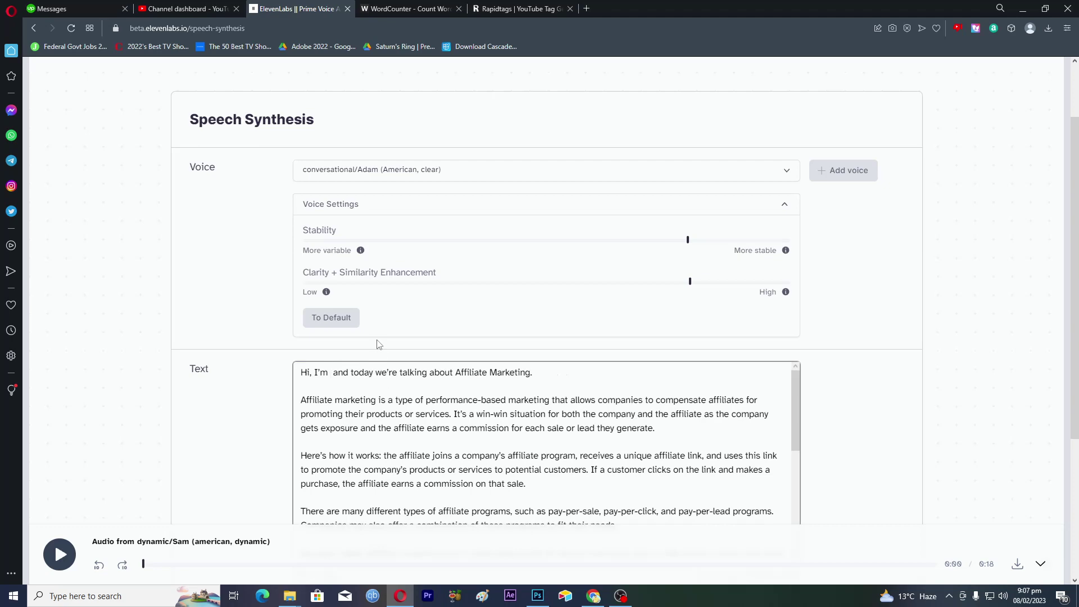
type("Nouman")
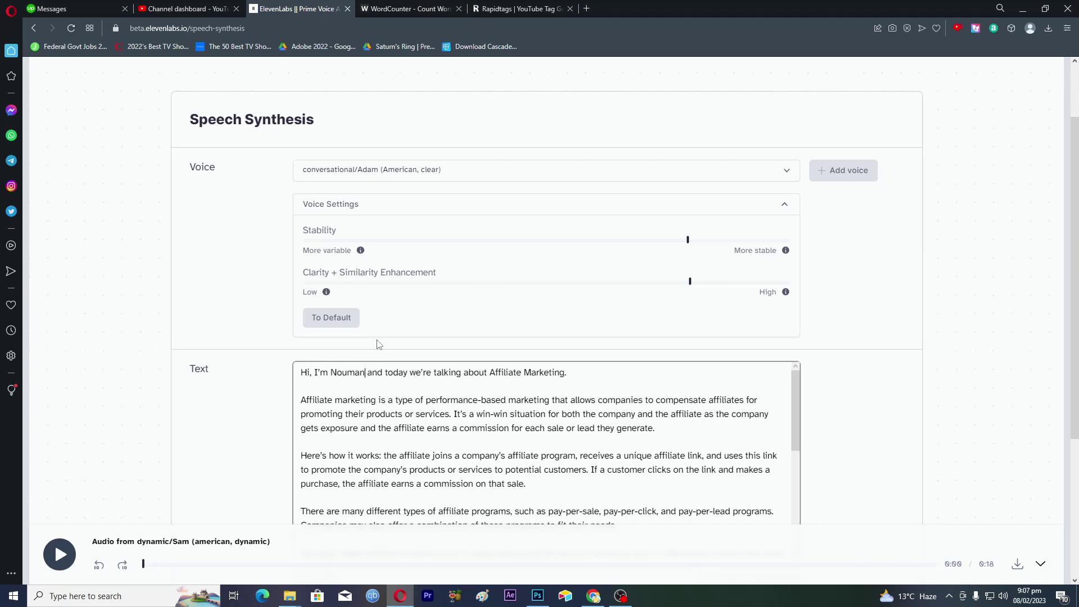
Step: Generate the Adam-voice audio for the edited script
scroll(395, 439, "down", 10)
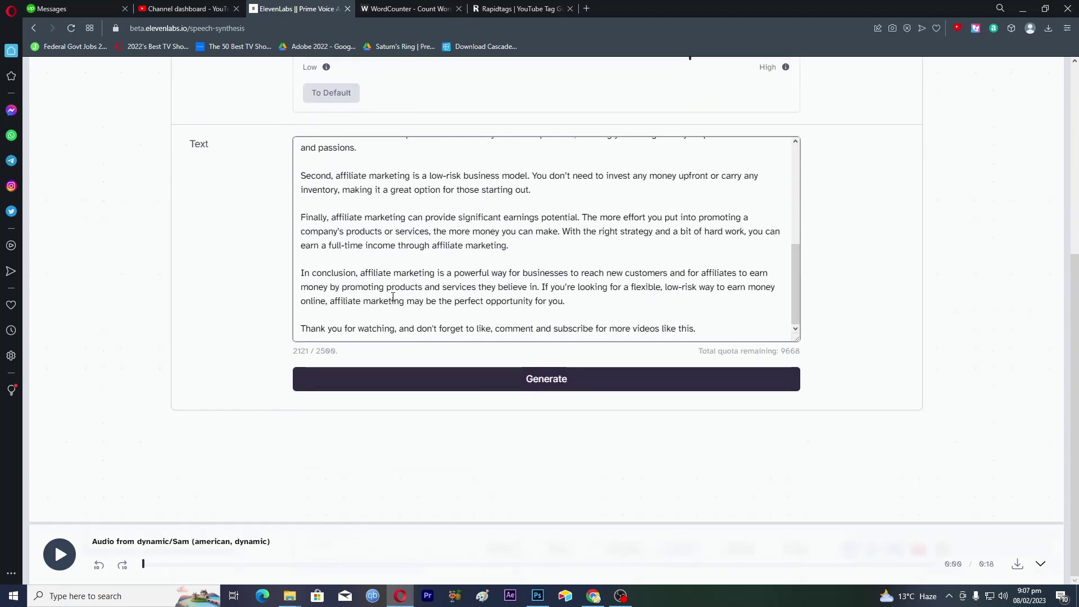
scroll(506, 427, "up", 1)
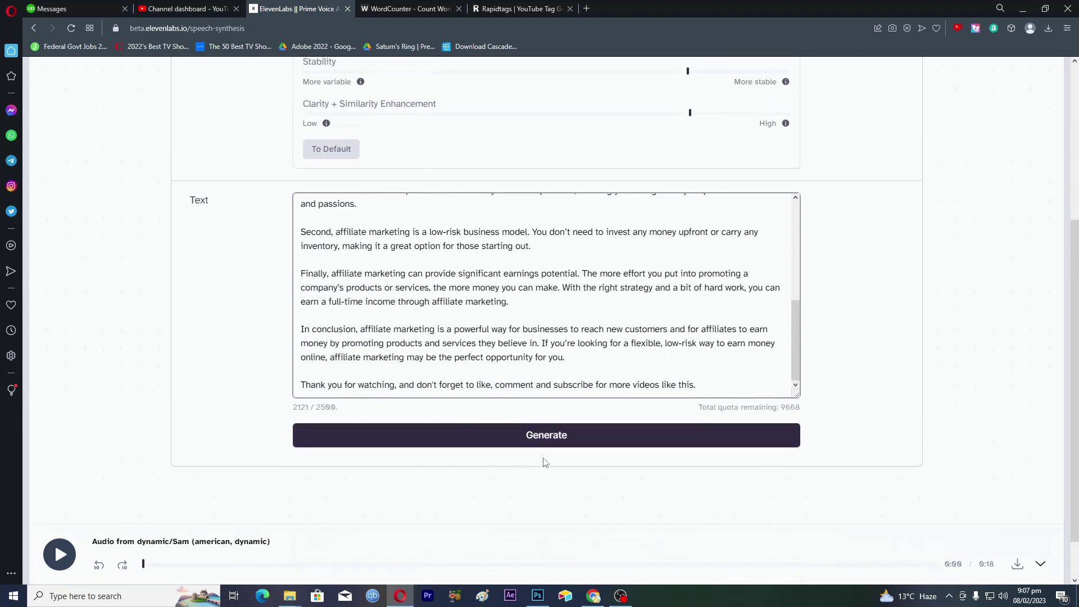
left_click(546, 435)
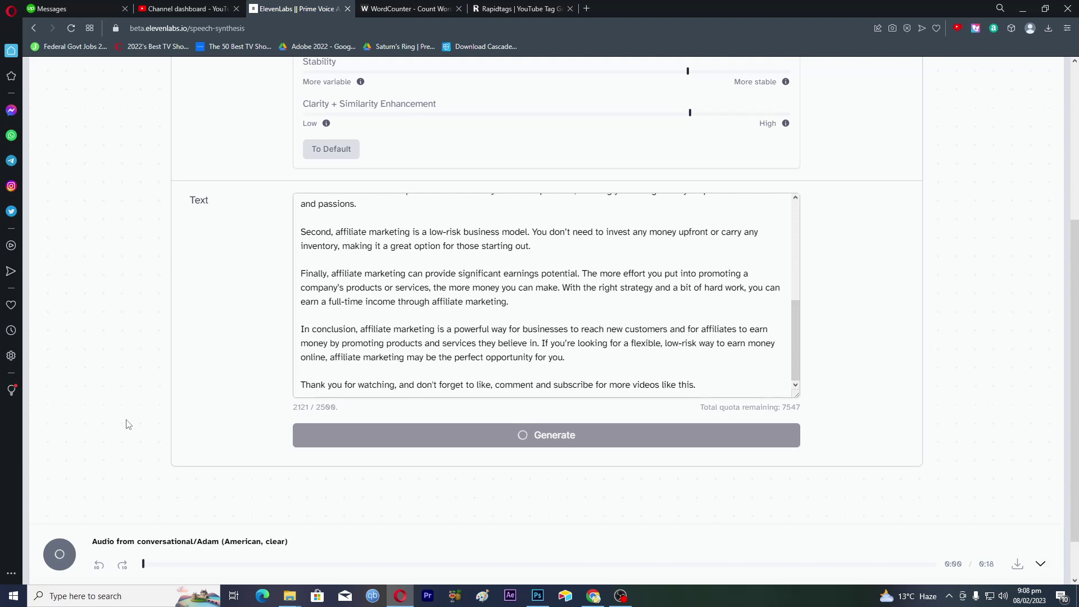
scroll(128, 424, "up", 2)
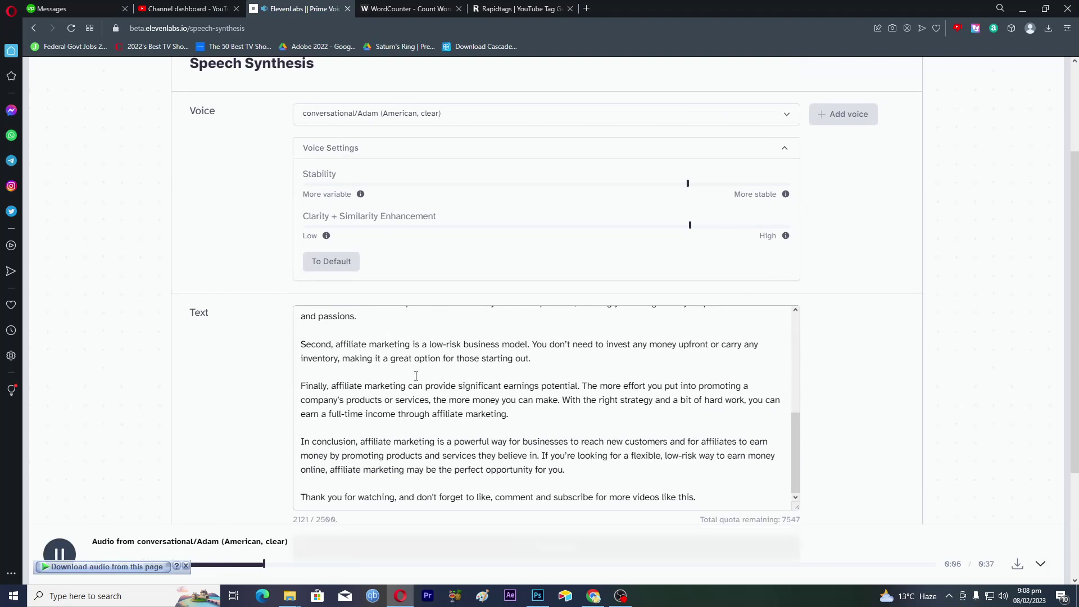
Step: Read along in the script while the generated audio plays, stopping at 1:11 of 2:01
scroll(416, 376, "up", 8)
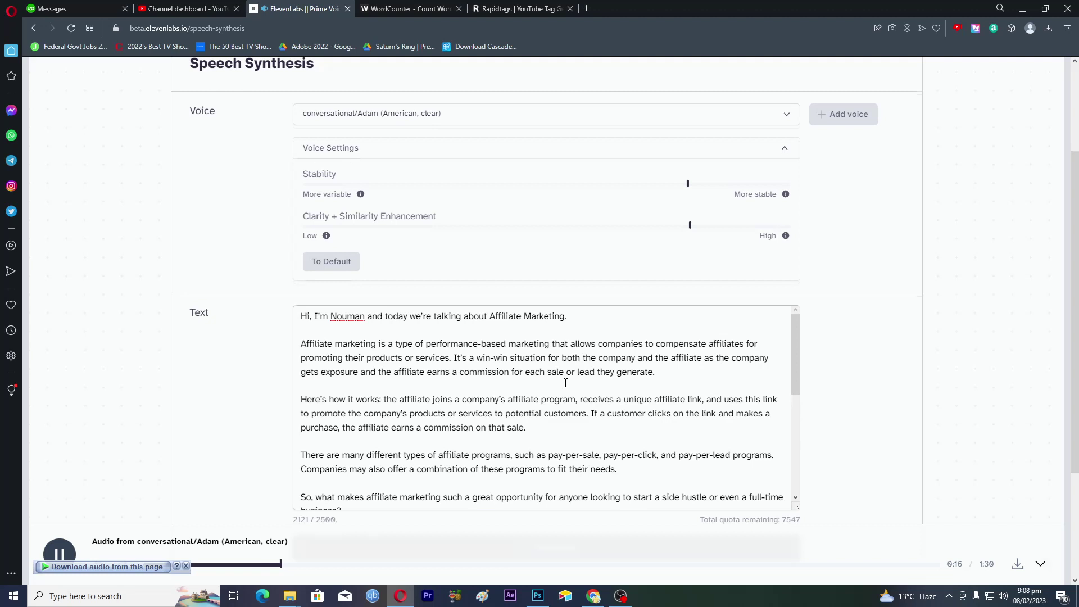
scroll(566, 383, "up", 1)
scroll(214, 447, "down", 1)
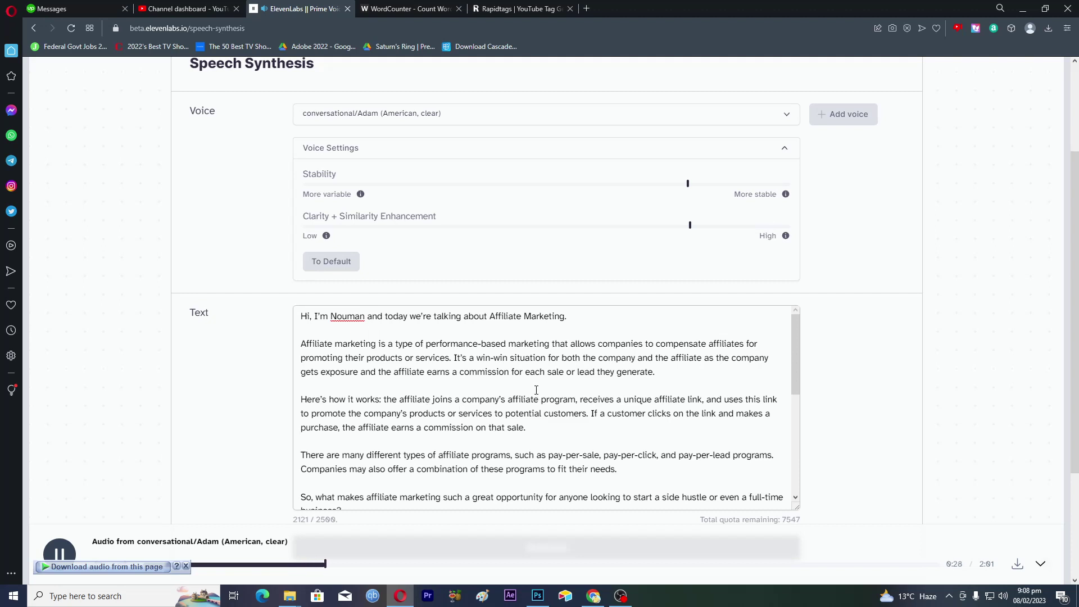
scroll(536, 390, "down", 1)
scroll(536, 389, "up", 1)
scroll(534, 390, "down", 1)
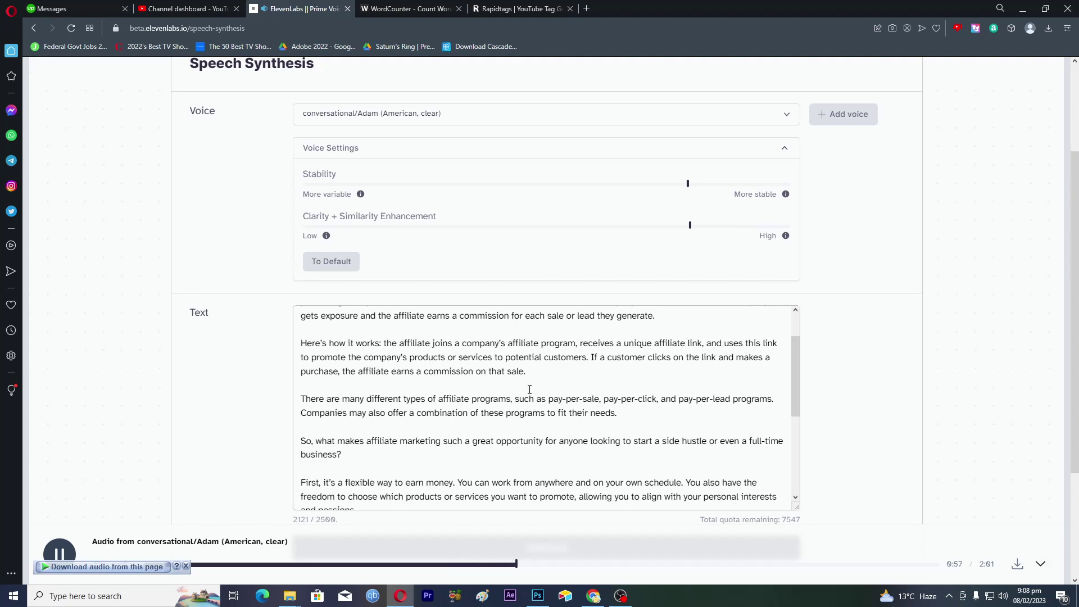
scroll(530, 389, "down", 1)
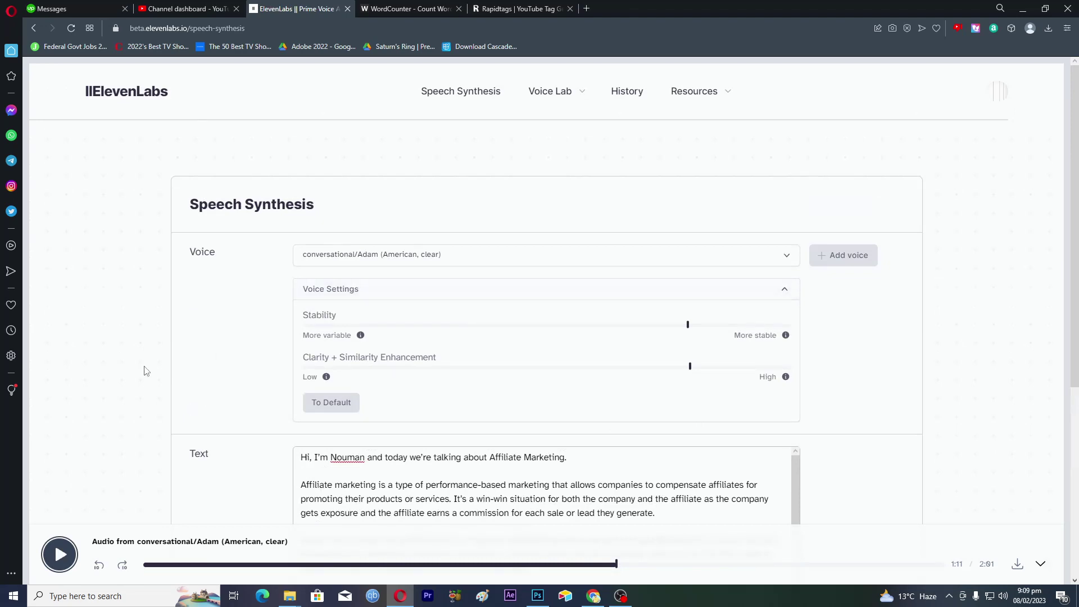
scroll(145, 371, "down", 4)
scroll(145, 371, "down", 2)
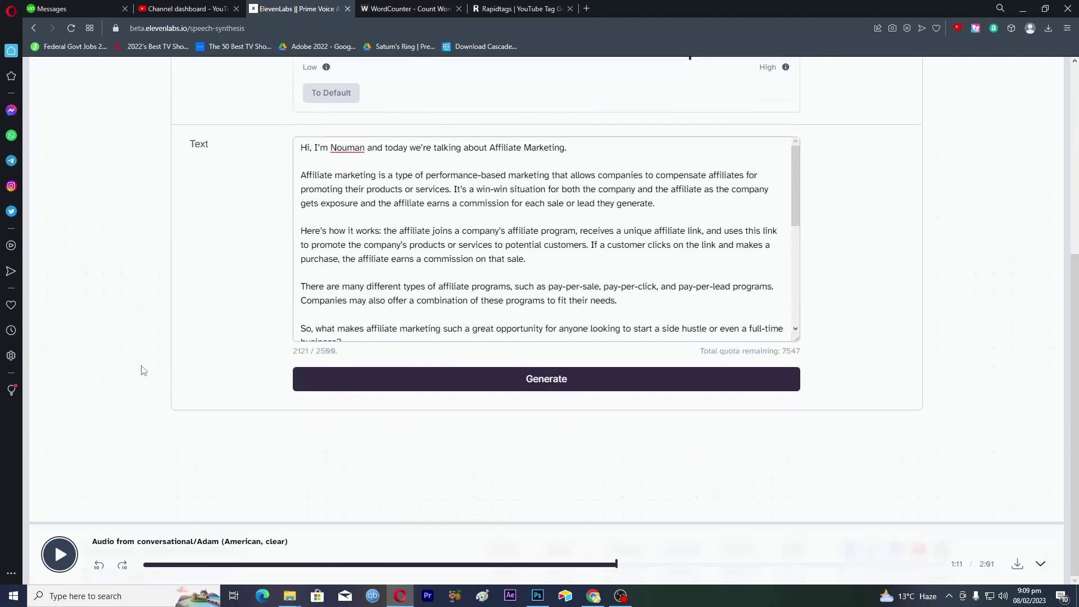
scroll(143, 370, "up", 3)
scroll(142, 369, "down", 2)
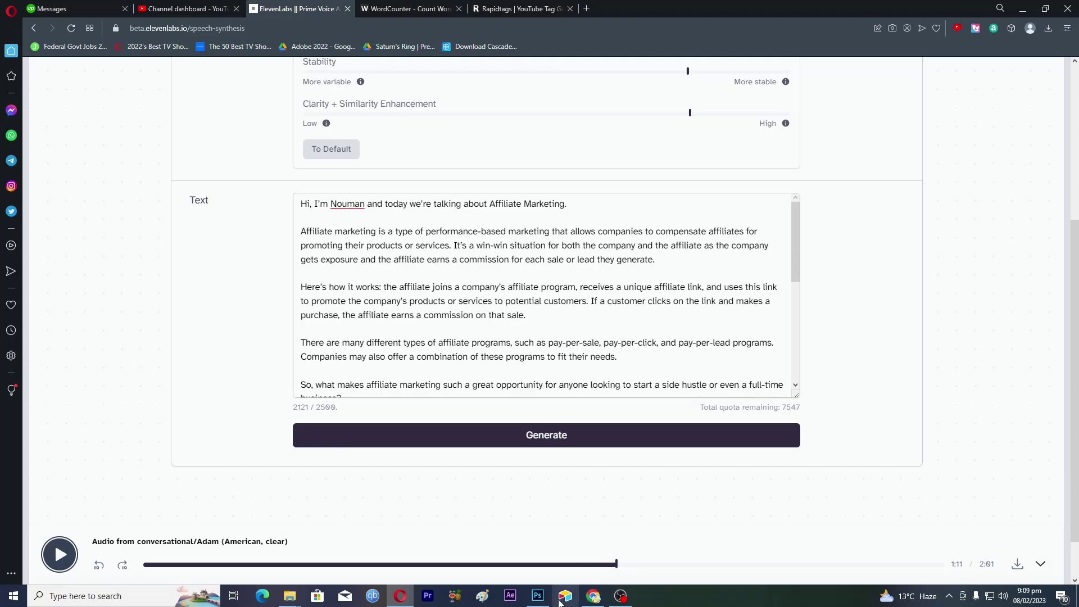
left_click(594, 595)
left_click(292, 215)
scroll(417, 273, "up", 2)
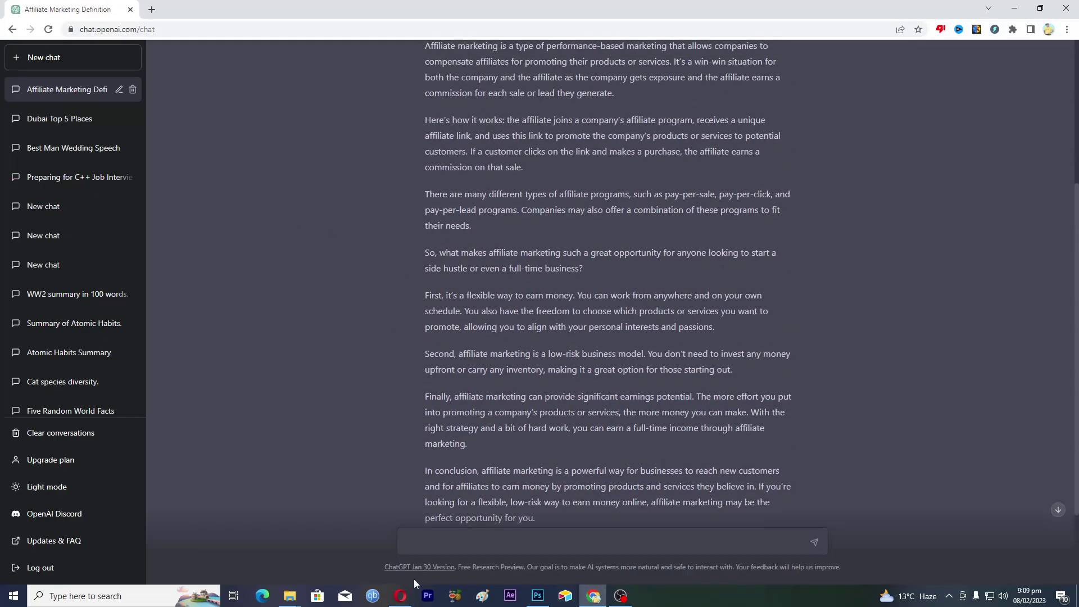
left_click(401, 595)
scroll(301, 350, "up", 5)
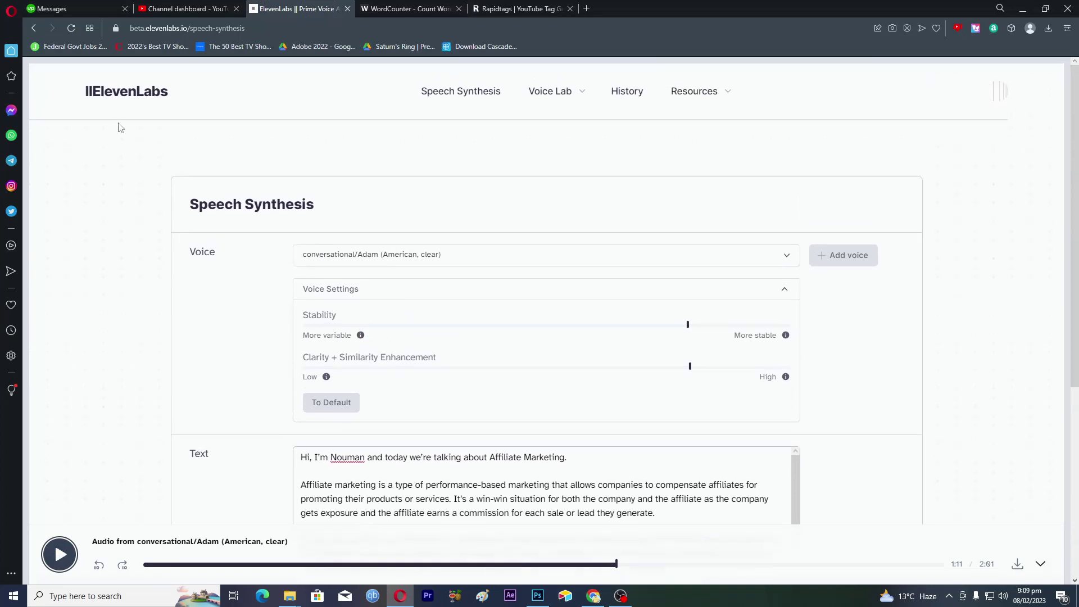
scroll(179, 405, "down", 4)
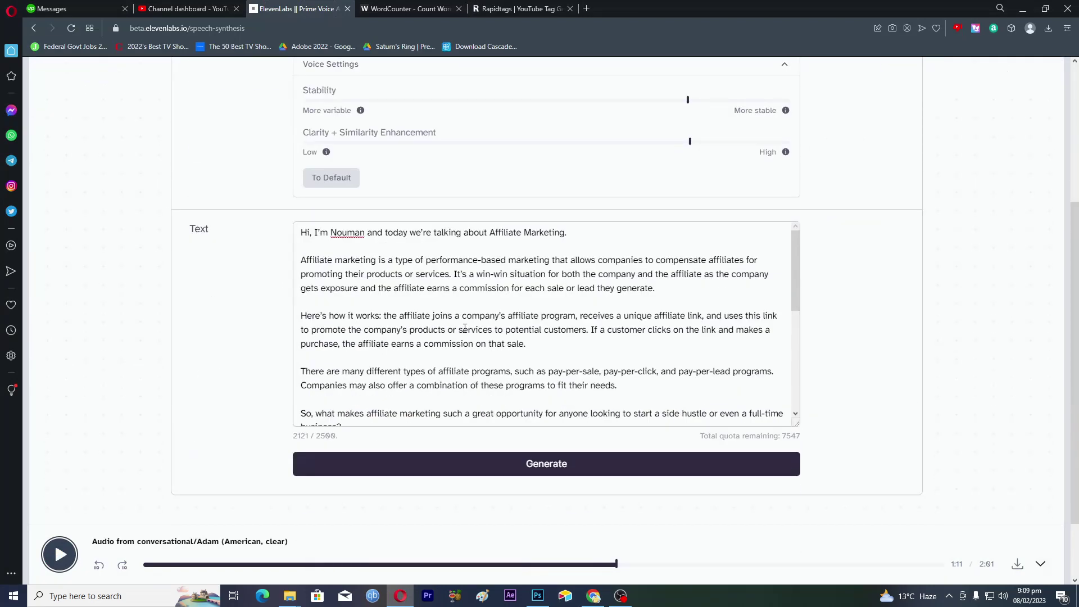
scroll(398, 349, "down", 2)
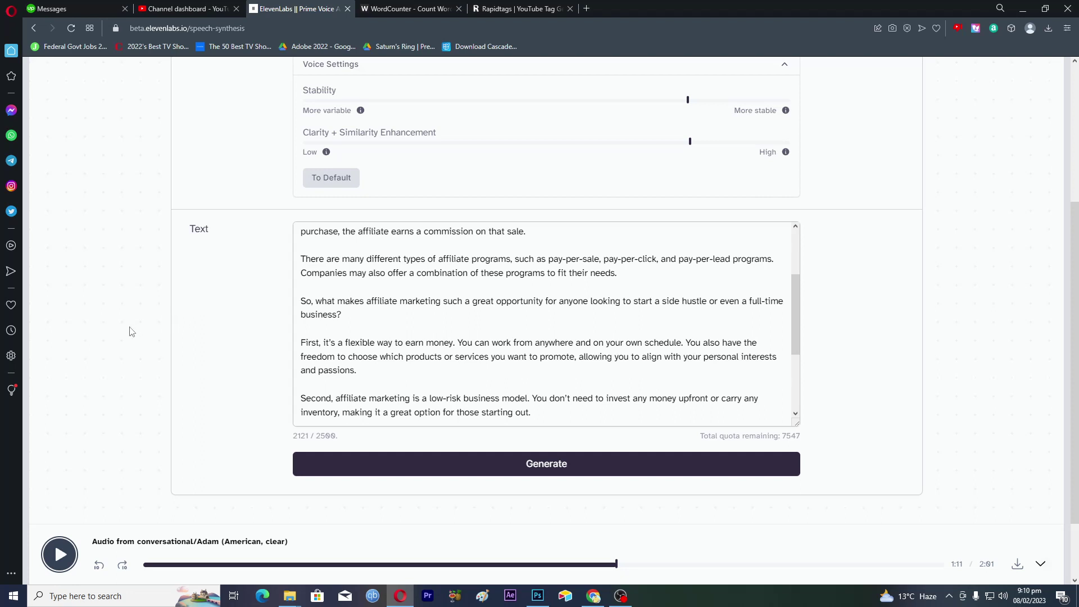
scroll(405, 308, "up", 3)
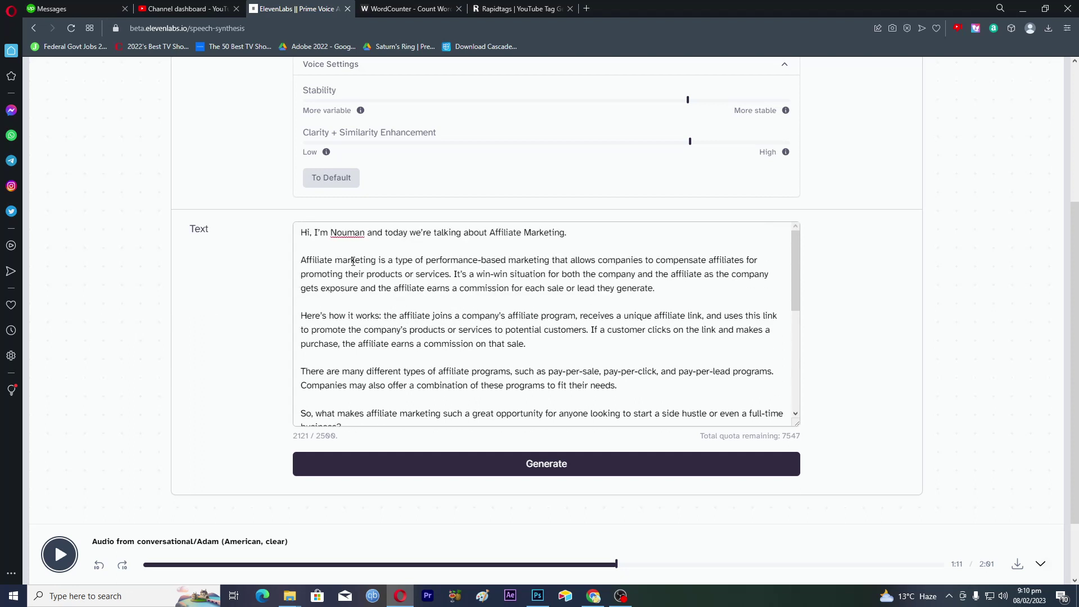
left_click_drag(301, 236, 367, 314)
left_click(396, 313)
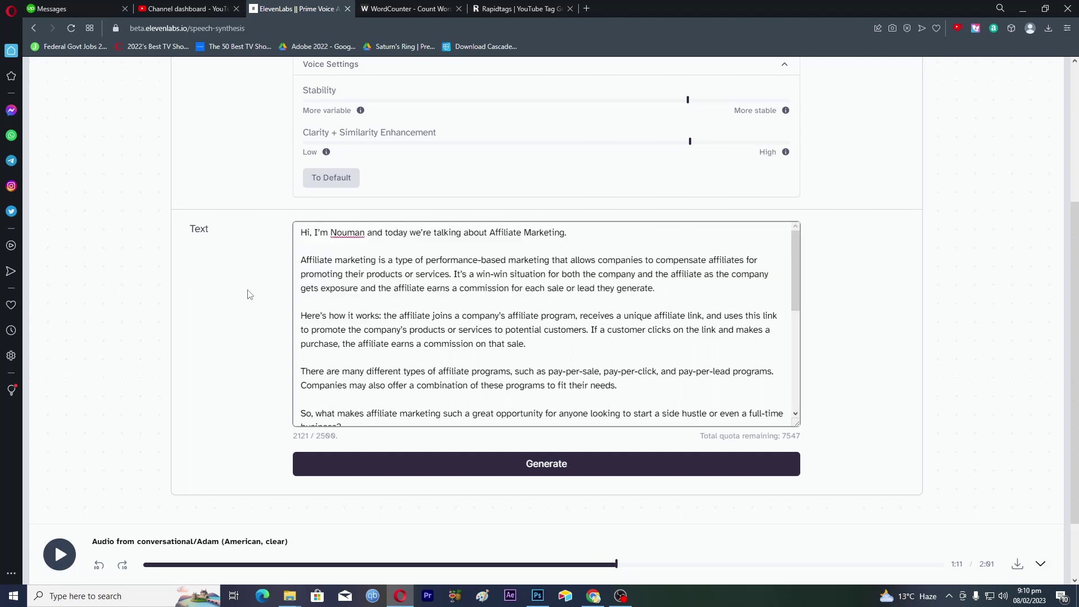
scroll(235, 334, "up", 4)
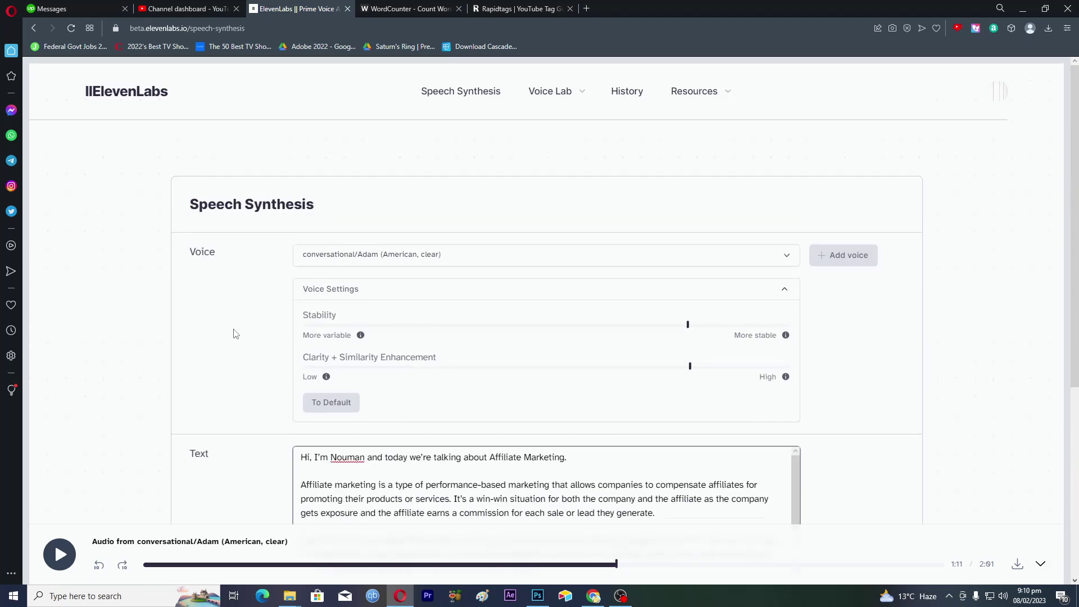